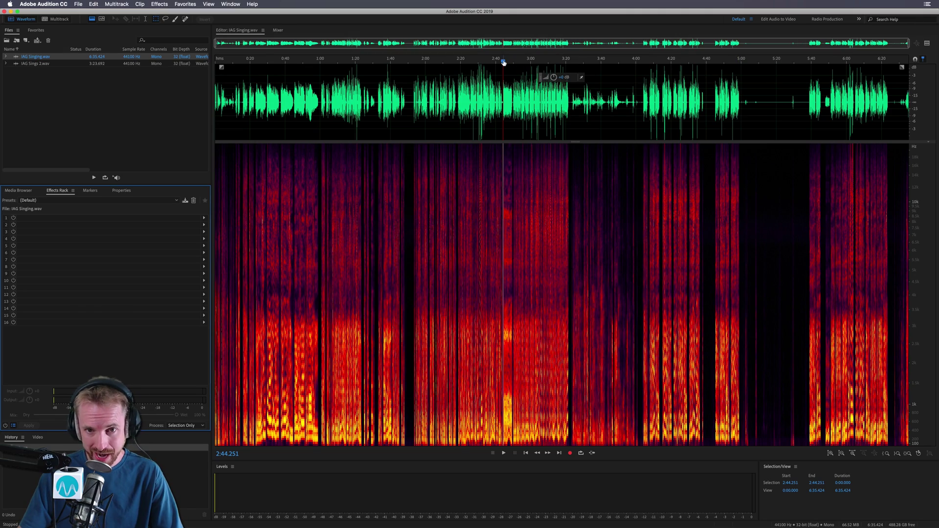
Zoom the IAG Singing.wav timeline to 2:40–2:55 and toggle the spectrogram off and back on.
{"action": "scroll", "coordinate": [503, 62], "scroll_direction": "up", "scroll_amount": 10}
{"action": "scroll", "coordinate": [504, 62], "scroll_direction": "up", "scroll_amount": 5}
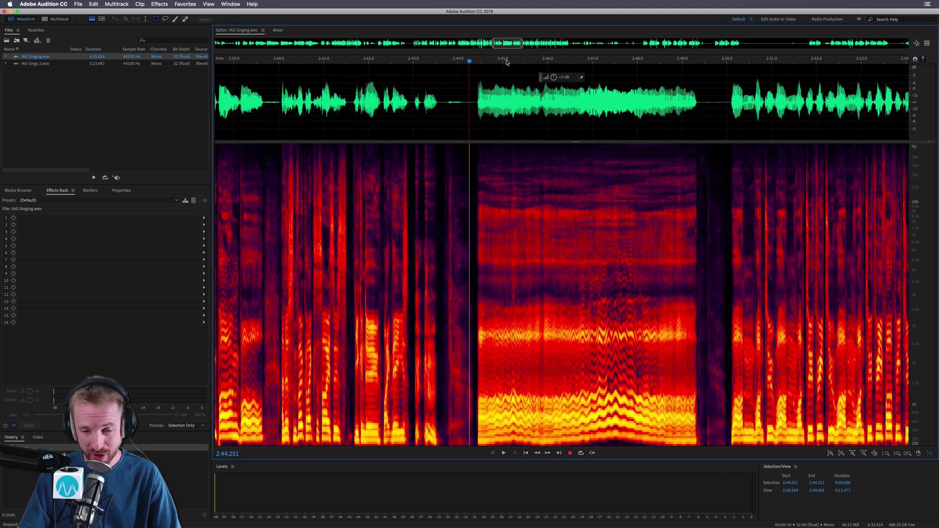
{"action": "scroll", "coordinate": [506, 61], "scroll_direction": "right", "scroll_amount": 3}
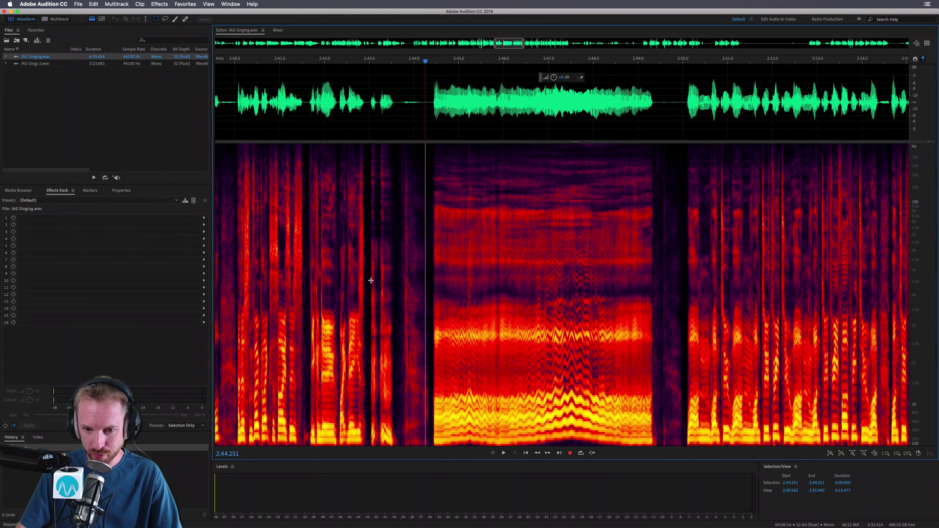
{"action": "left_click", "coordinate": [91, 20]}
{"action": "left_click", "coordinate": [93, 19]}
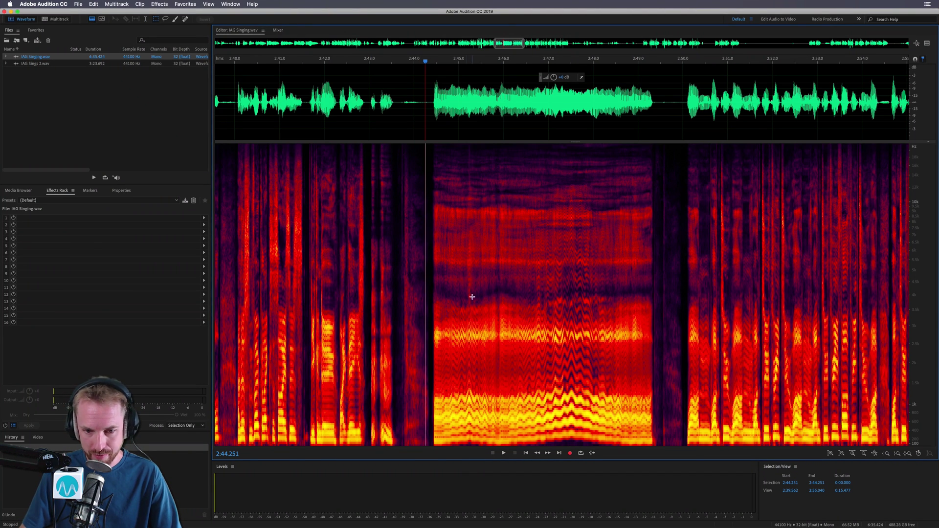
Play the sustained note from 2:44.367, then stop playback.
{"action": "left_click", "coordinate": [431, 86]}
{"action": "key", "text": "space"}
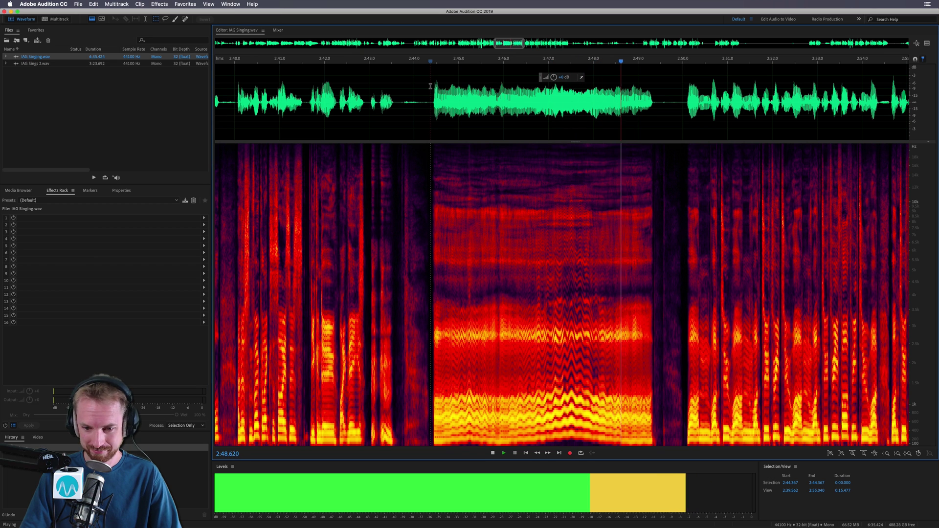
{"action": "key", "text": "space"}
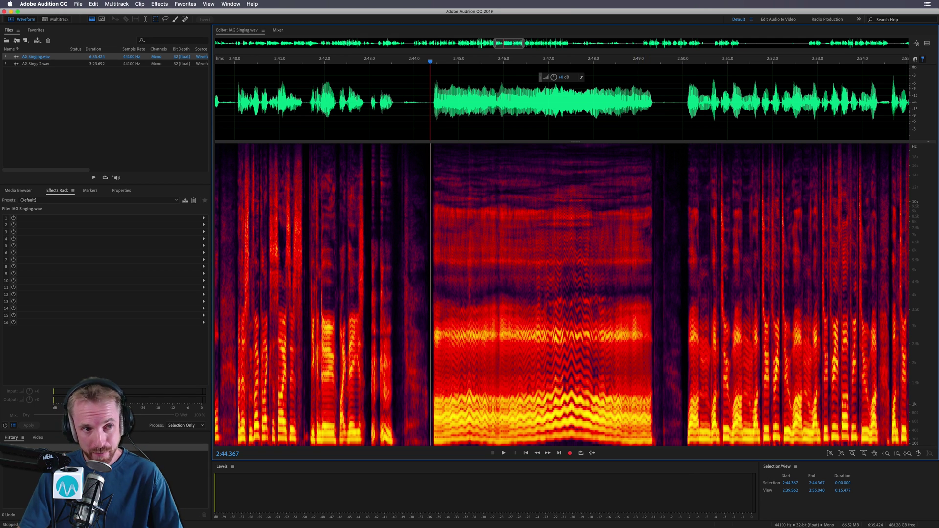
Switch IAG Singing.wav to the Spectral Pitch Display to see the note as pitch curves.
{"action": "left_click", "coordinate": [102, 19]}
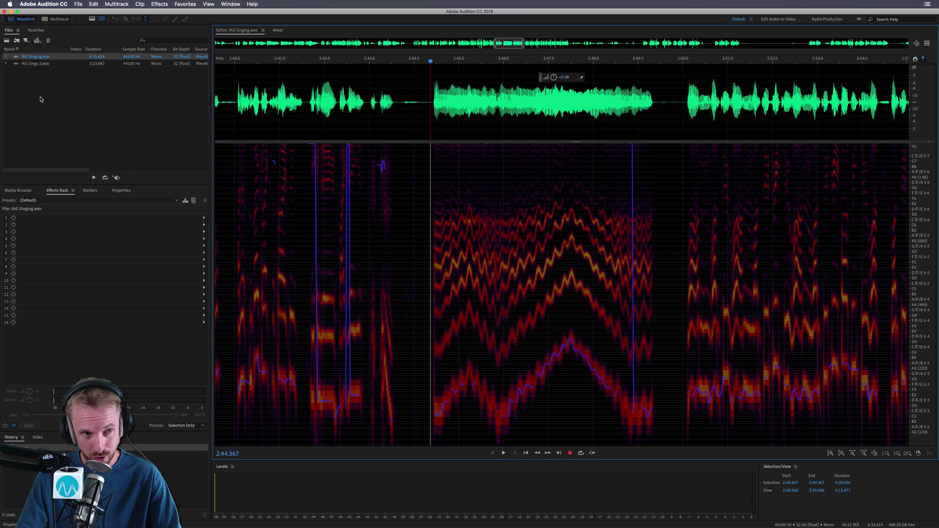
Return to the frequency spectrogram, marquee a low harmonic band near 2:49, zoom in, and audition it.
{"action": "left_click", "coordinate": [91, 19]}
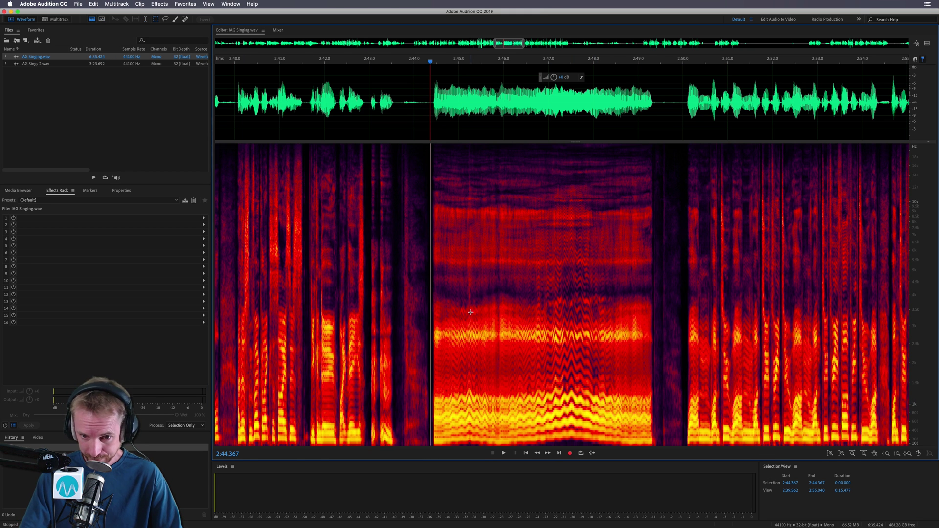
{"action": "left_click_drag", "start_coordinate": [622, 437], "coordinate": [652, 446]}
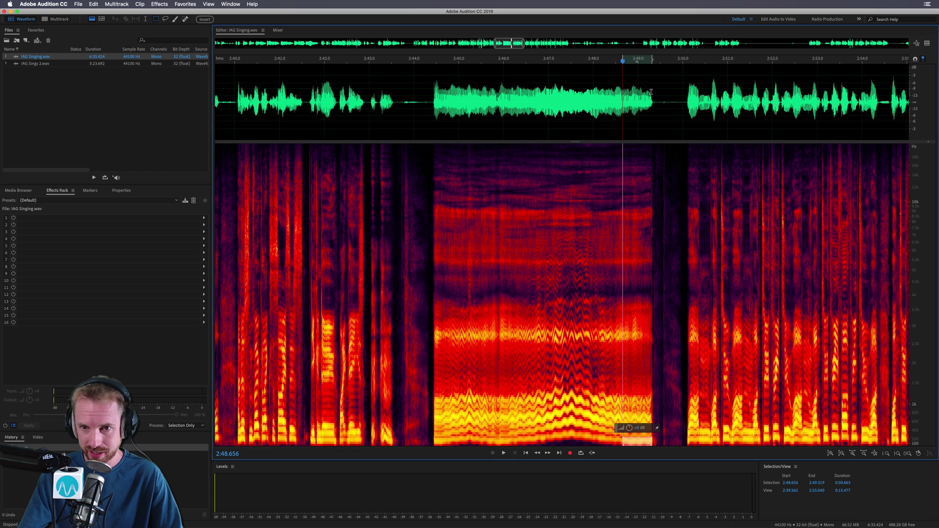
{"action": "scroll", "coordinate": [637, 61], "scroll_direction": "up", "scroll_amount": 2}
{"action": "scroll", "coordinate": [637, 61], "scroll_direction": "up", "scroll_amount": 1}
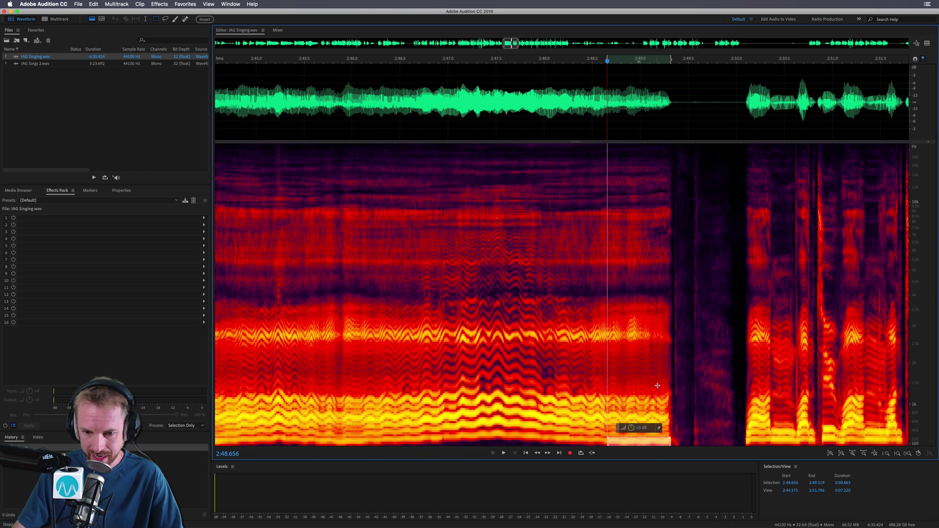
{"action": "key", "text": "space"}
Move the marquee up onto another harmonic, nudge it slightly lower, and replay each selection.
{"action": "left_click_drag", "start_coordinate": [647, 439], "coordinate": [647, 418]}
{"action": "key", "text": "space"}
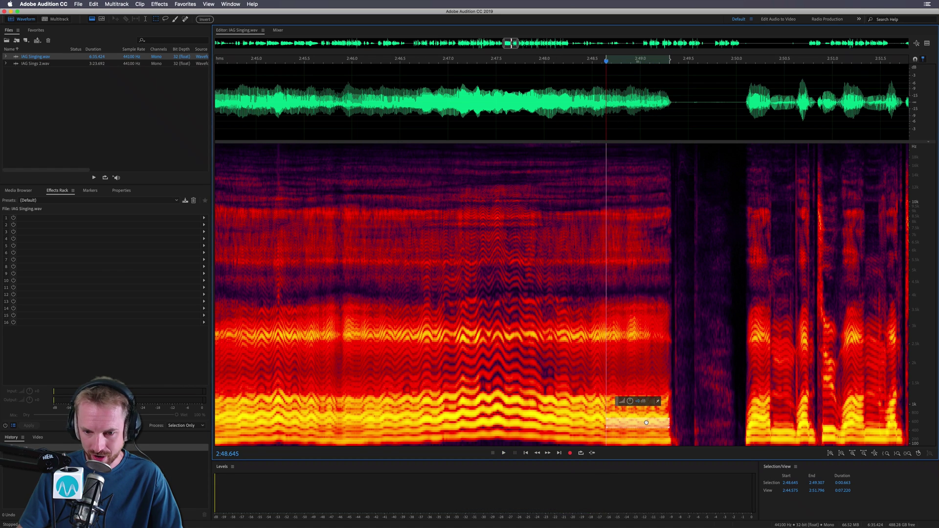
{"action": "key", "text": "space"}
{"action": "left_click_drag", "start_coordinate": [646, 417], "coordinate": [646, 434]}
{"action": "key", "text": "space"}
{"action": "key", "text": "space"}
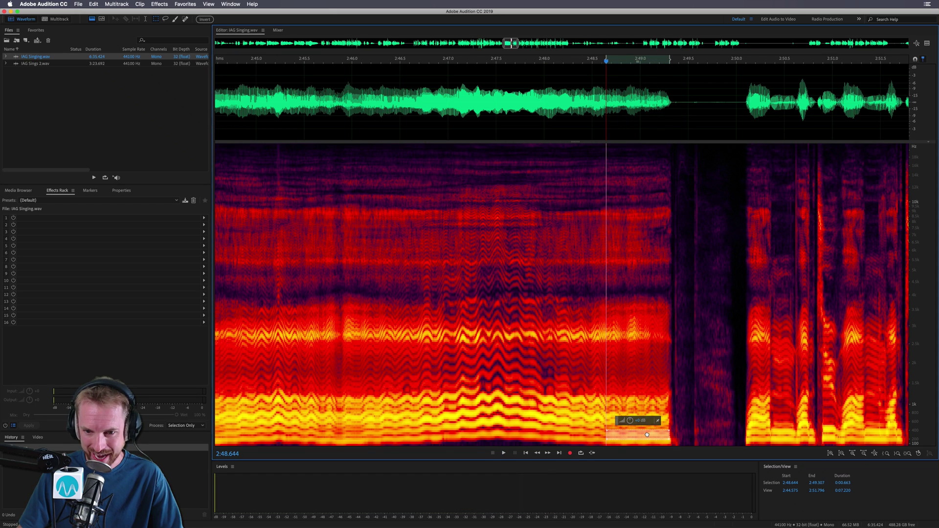
Open IAG Sings 2.wav, place the playhead at 1:55.364, and zoom in on the held notes.
{"action": "scroll", "coordinate": [499, 59], "scroll_direction": "down", "scroll_amount": 1}
{"action": "left_click", "coordinate": [32, 63]}
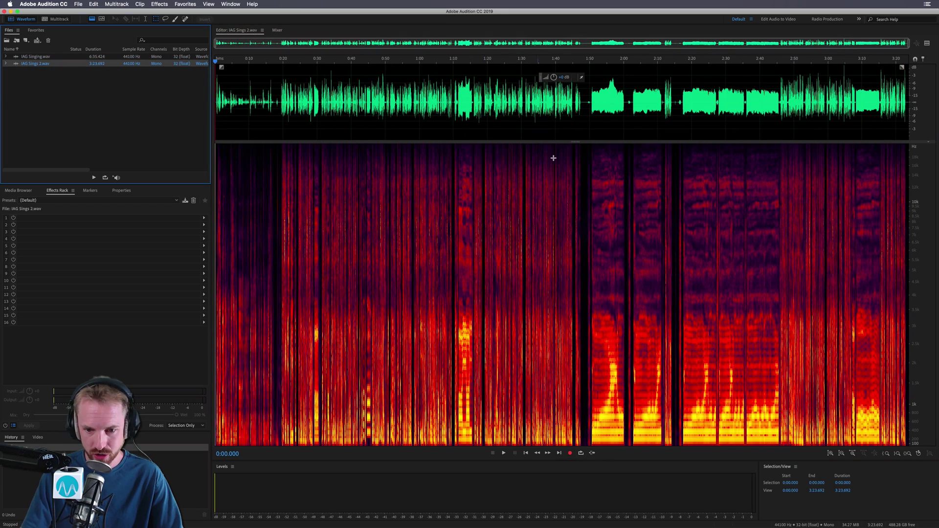
{"action": "left_click", "coordinate": [608, 63]}
{"action": "scroll", "coordinate": [608, 63], "scroll_direction": "up", "scroll_amount": 1}
{"action": "scroll", "coordinate": [608, 61], "scroll_direction": "up", "scroll_amount": 4}
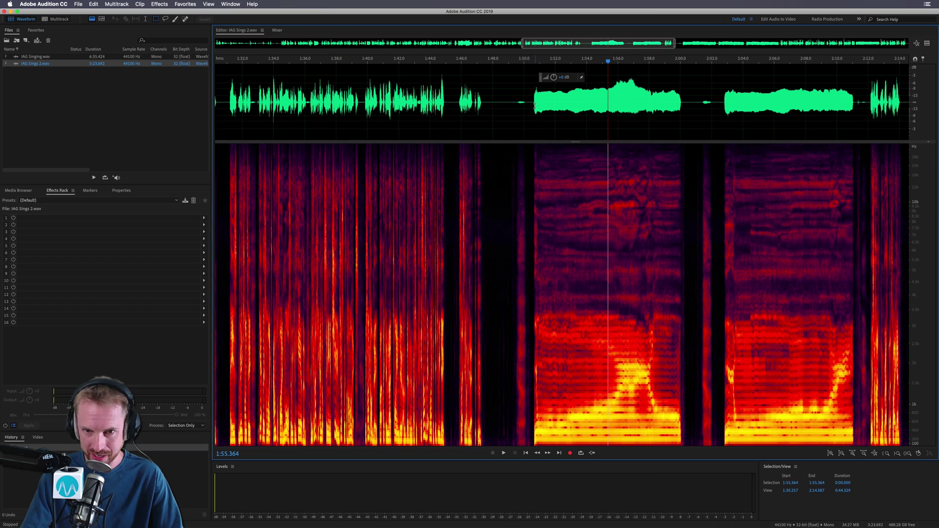
Play the held passage from 1:50.699, stop, and reposition the playhead just before the note.
{"action": "left_click", "coordinate": [535, 107]}
{"action": "key", "text": "space"}
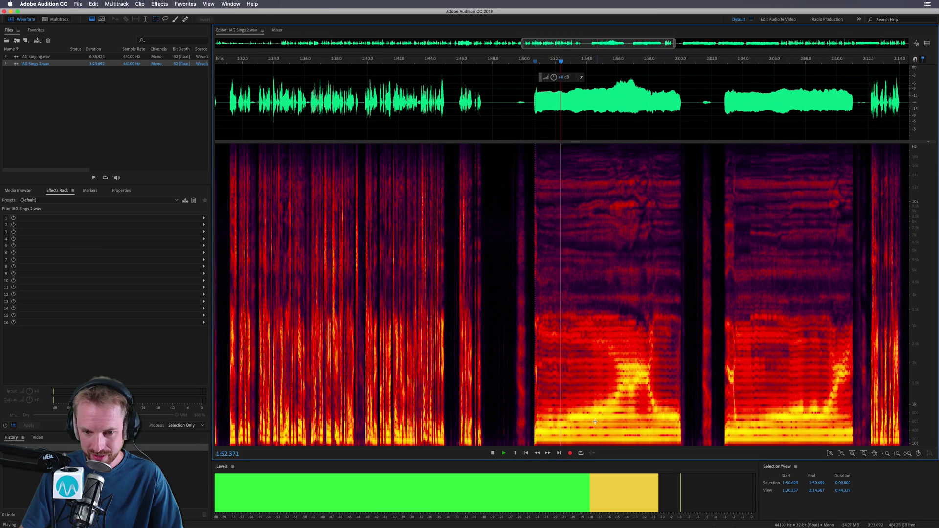
{"action": "key", "text": "space"}
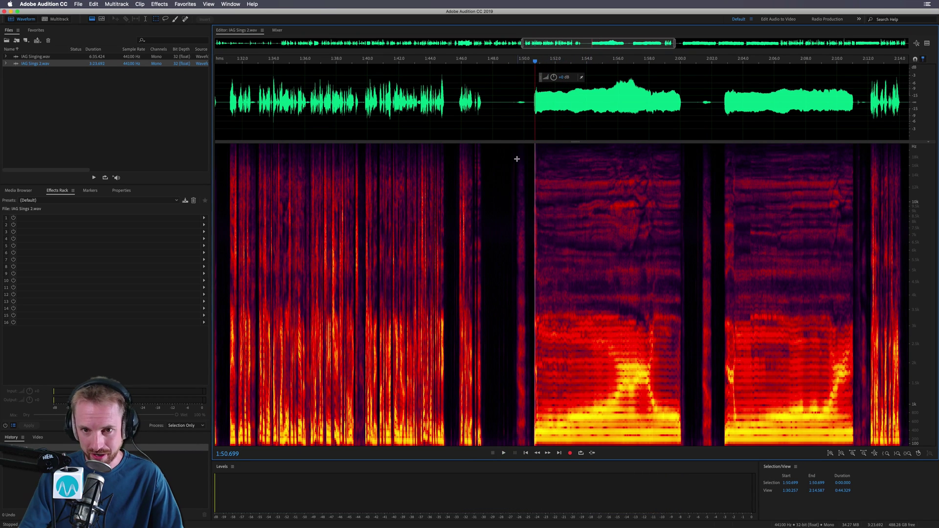
{"action": "left_click", "coordinate": [532, 117]}
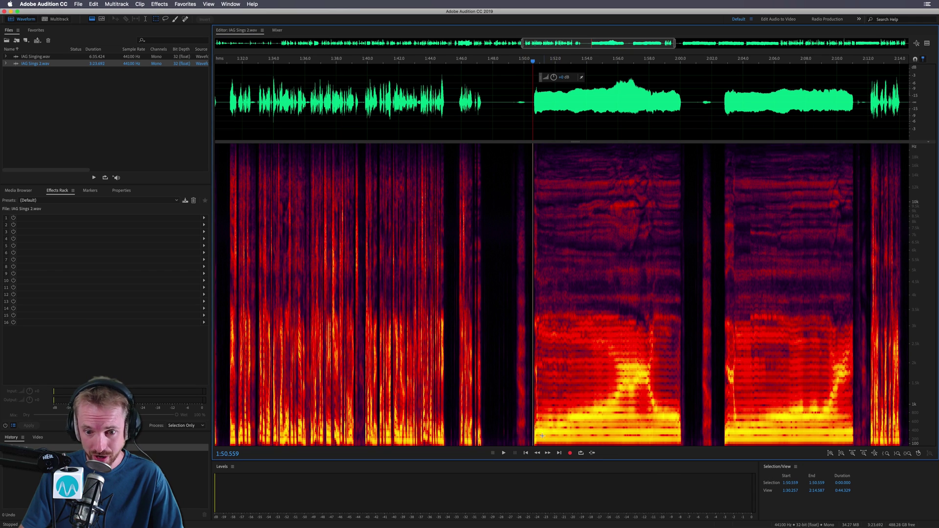
Marquee the lowest harmonics of the held note, audition them, then move the marquee to higher harmonics and replay.
{"action": "left_click_drag", "start_coordinate": [537, 434], "coordinate": [599, 445]}
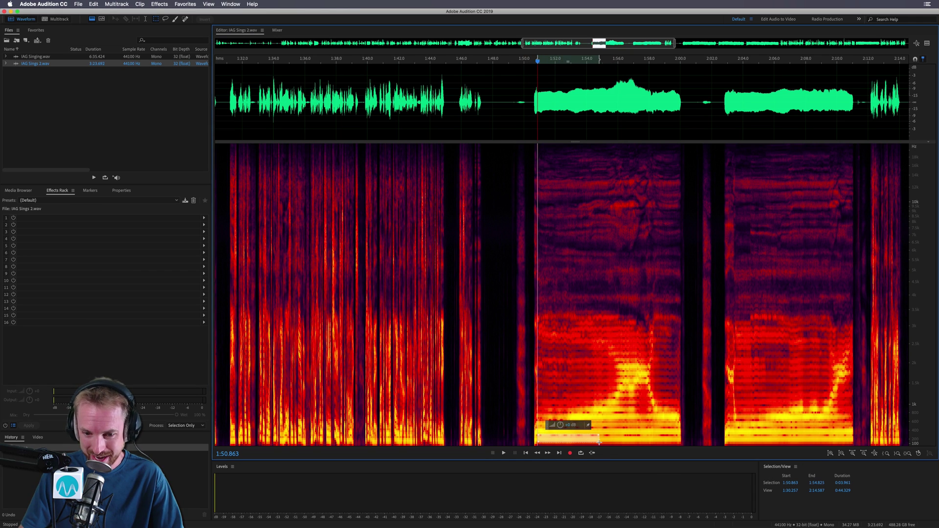
{"action": "key", "text": "space"}
{"action": "key", "text": "space"}
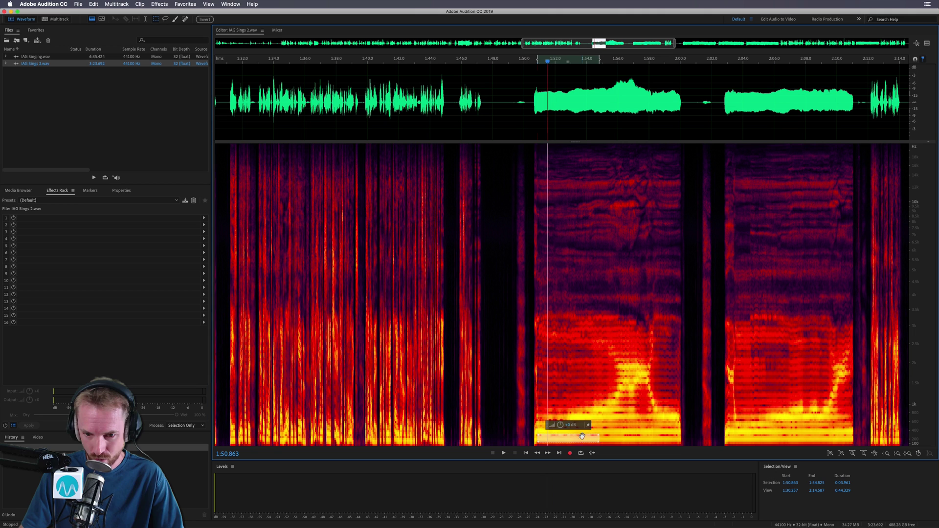
{"action": "left_click_drag", "start_coordinate": [582, 439], "coordinate": [636, 426]}
{"action": "key", "text": "space"}
{"action": "key", "text": "space"}
{"action": "key", "text": "space"}
{"action": "key", "text": "space"}
{"action": "key", "text": "space"}
{"action": "key", "text": "space"}
{"action": "key", "text": "space"}
{"action": "key", "text": "space"}
{"action": "key", "text": "space"}
{"action": "key", "text": "space"}
{"action": "key", "text": "space"}
{"action": "key", "text": "space"}
{"action": "key", "text": "space"}
{"action": "key", "text": "space"}
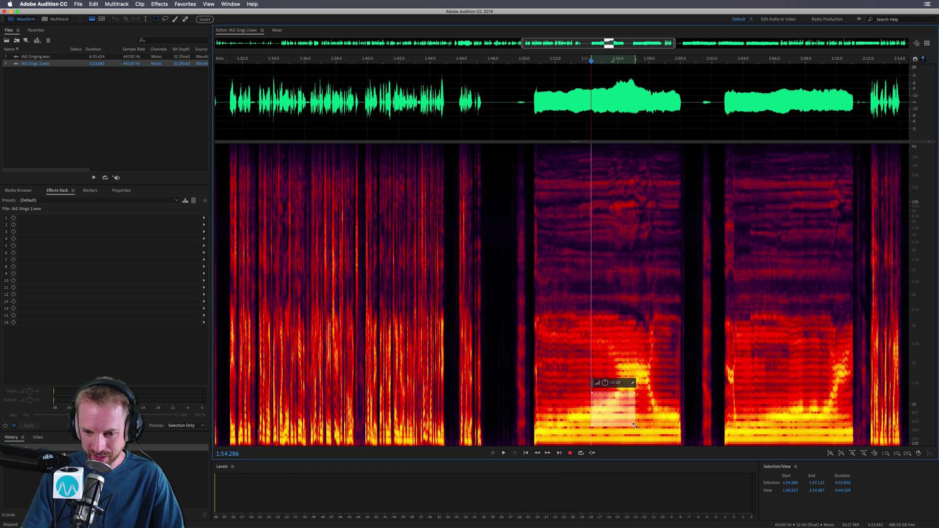
{"action": "key", "text": "space"}
{"action": "key", "text": "space"}
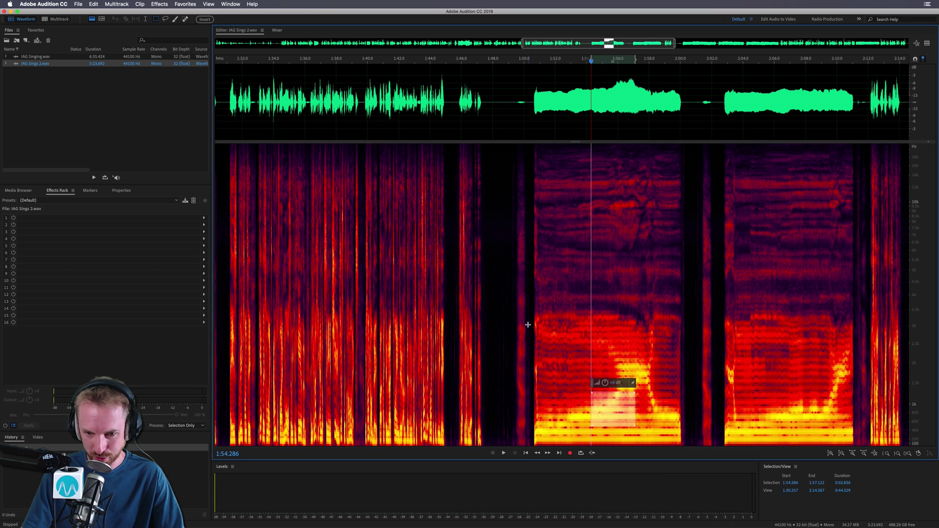
Deselect the spectral marquee in IAG Sings 2.wav, leaving the playhead at 1:50.277.
{"action": "left_click", "coordinate": [528, 325]}
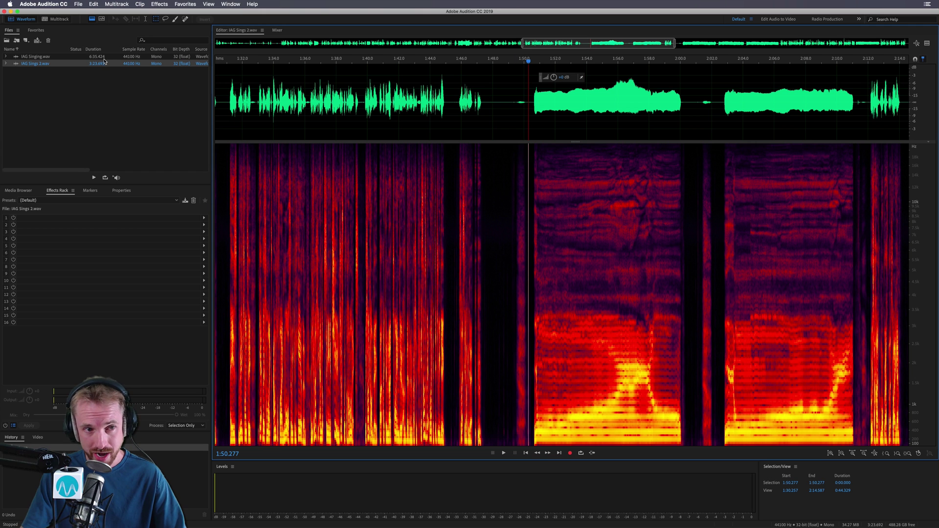
Switch IAG Sings 2.wav to the Spectral Pitch Display to show its held notes as pitch curves.
{"action": "left_click", "coordinate": [102, 19]}
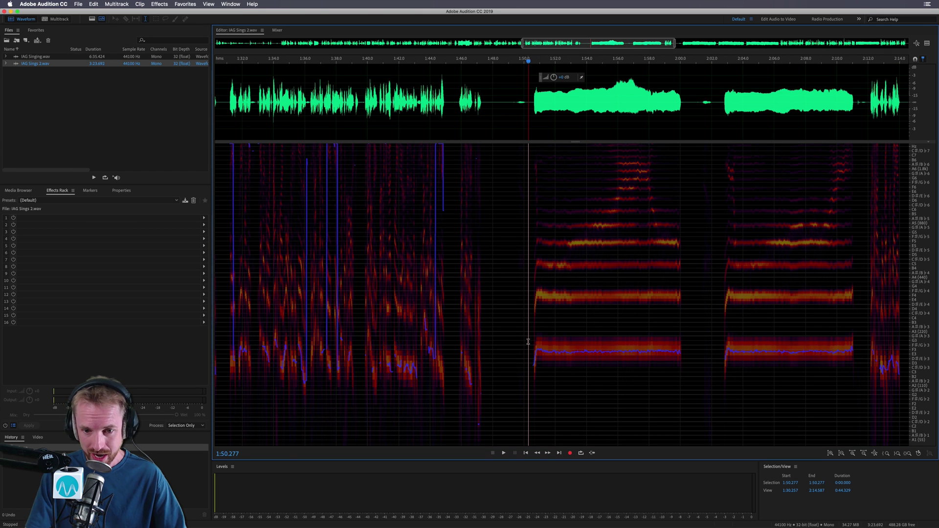